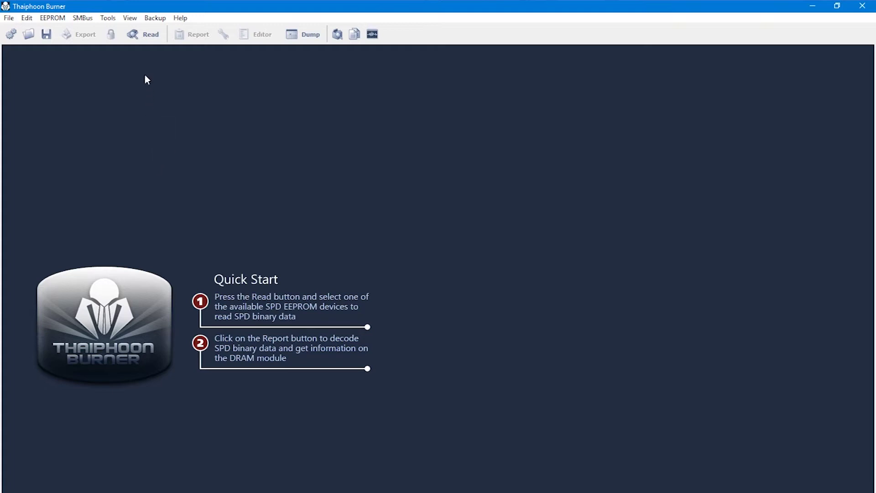
Read the SPD data at SMBus 52h and highlight the E-die die density value.
click(143, 35)
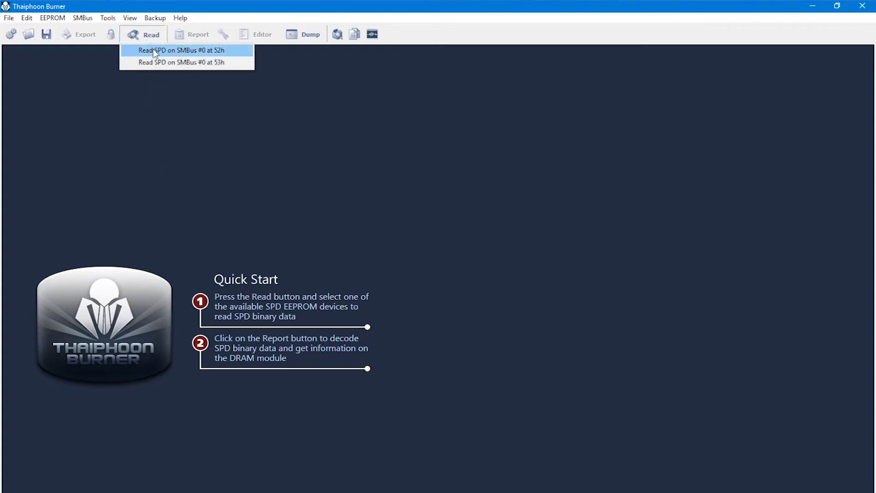
click(153, 50)
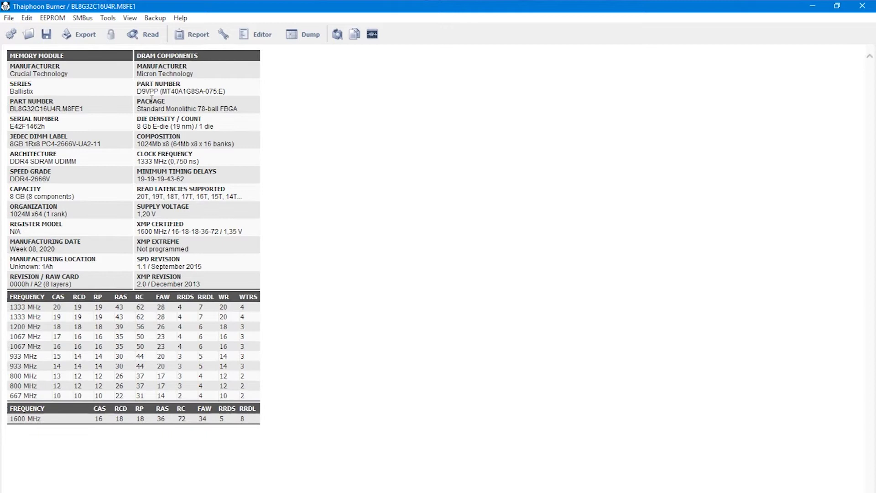
drag(152, 127, 170, 131)
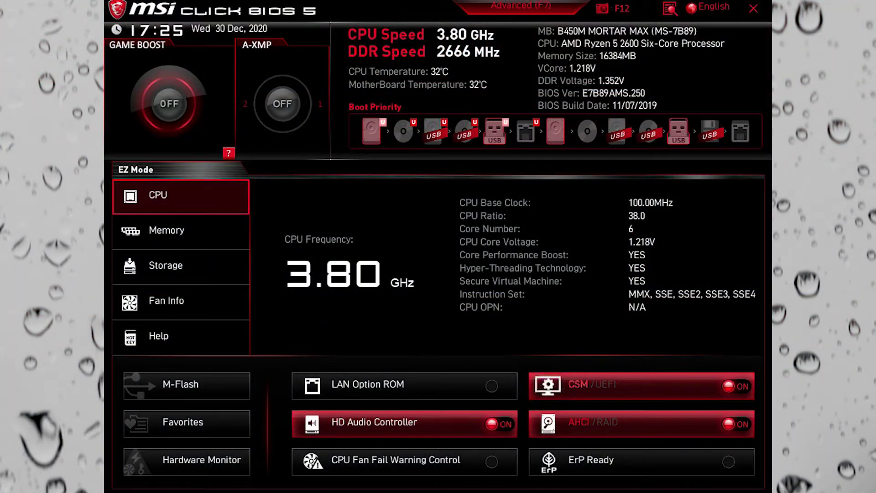
Enter Advanced mode, open the OC settings and set OC Explore Mode to Expert.
key(F7)
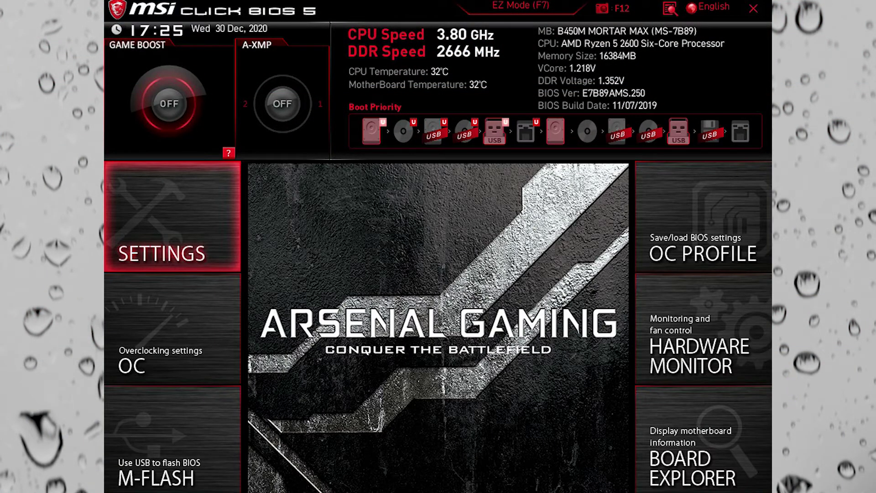
key(Down)
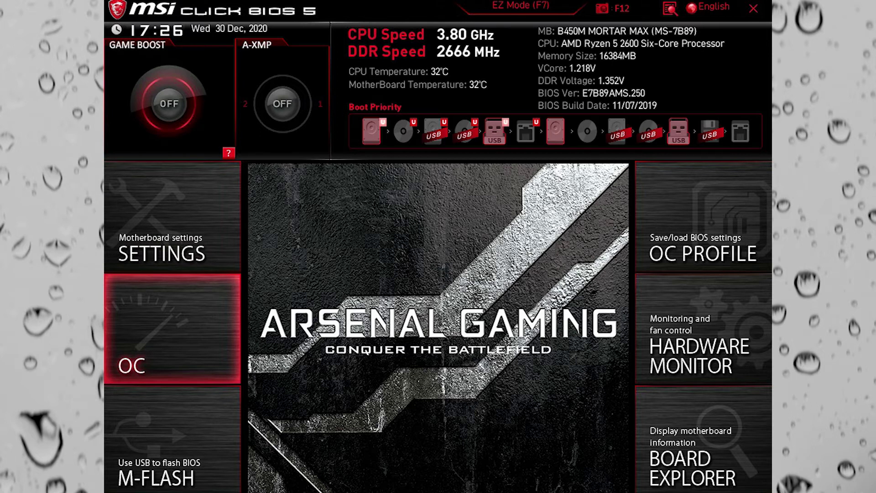
key(Return)
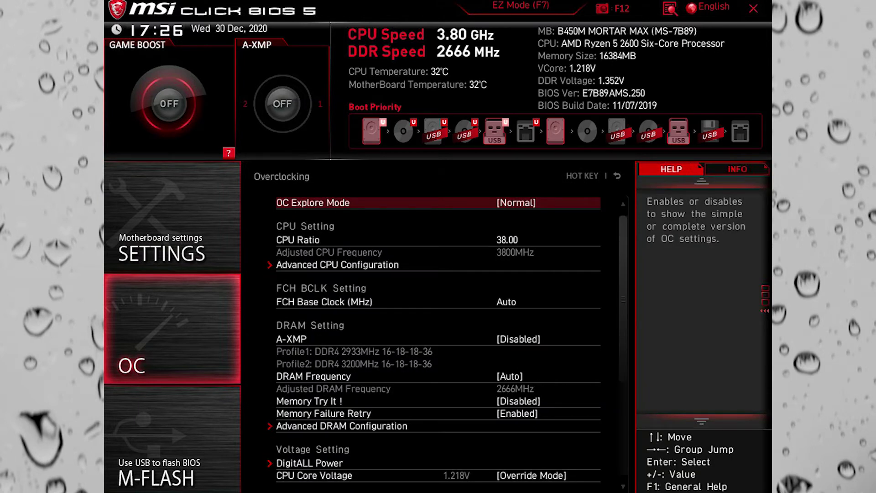
key(Return)
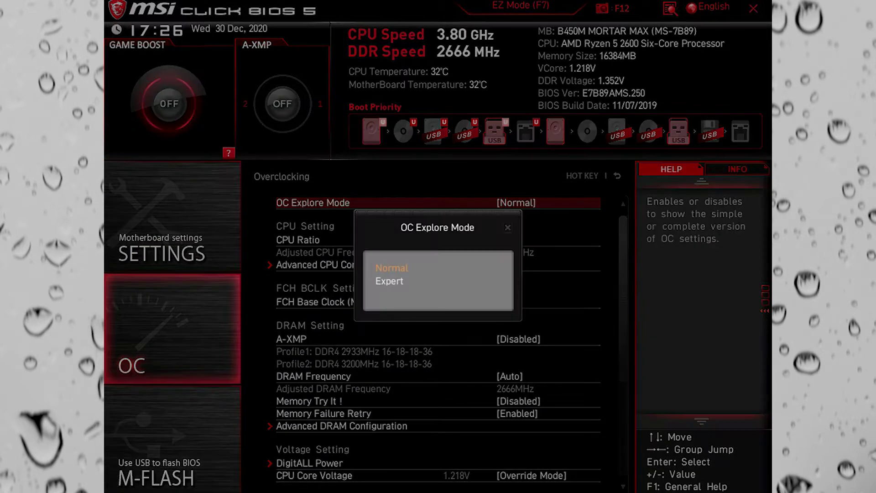
key(Down)
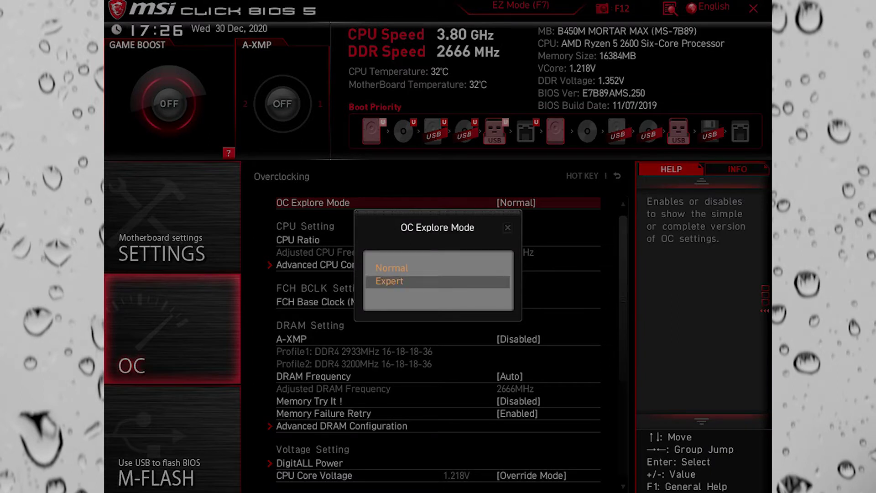
key(Return)
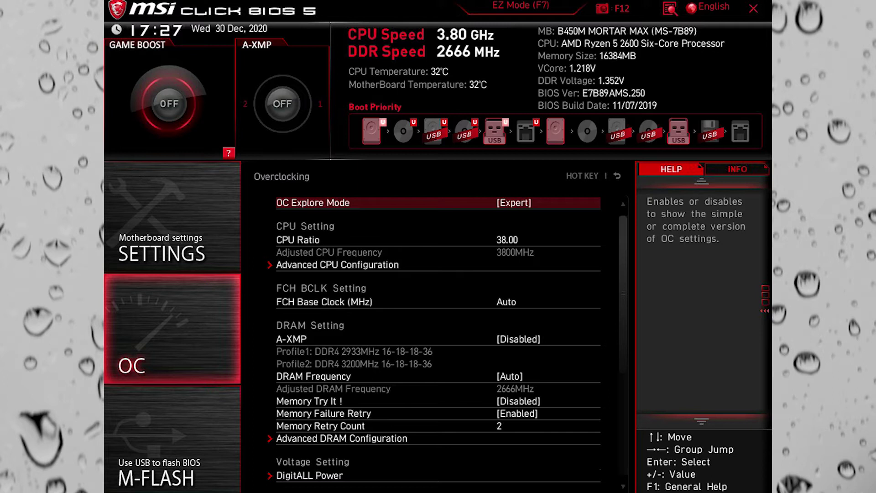
View the Memory Failure Retry help and edit the Memory Retry Count value.
click(323, 413)
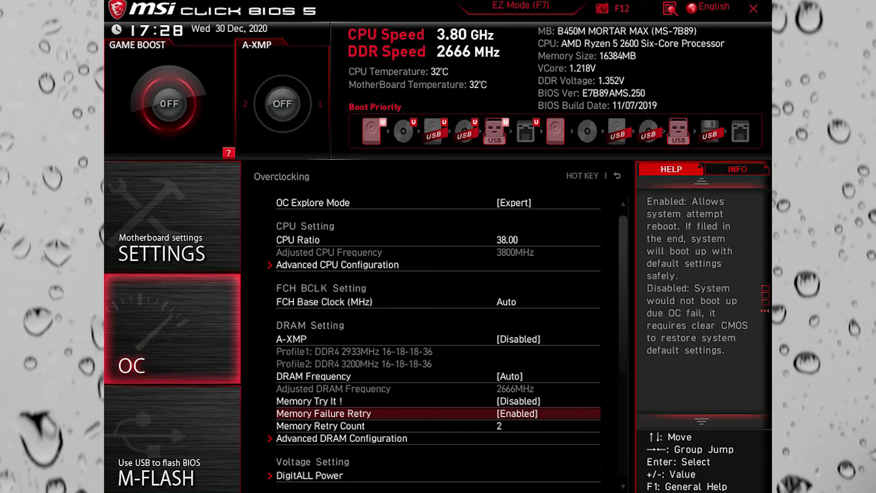
click(517, 426)
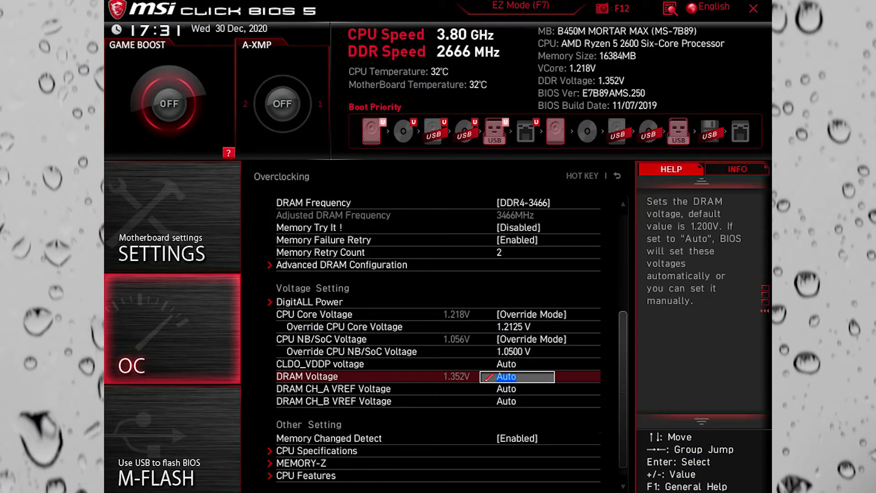
Try DRAM Voltage values 1.400 and 1.350, then settle on 1.450 V.
text(1.400)
text(1.350)
text(1.450)
Reset DRAM Voltage to Auto and set CPU NB/SoC Voltage to Override Mode at 1.0500 V.
key(Delete)
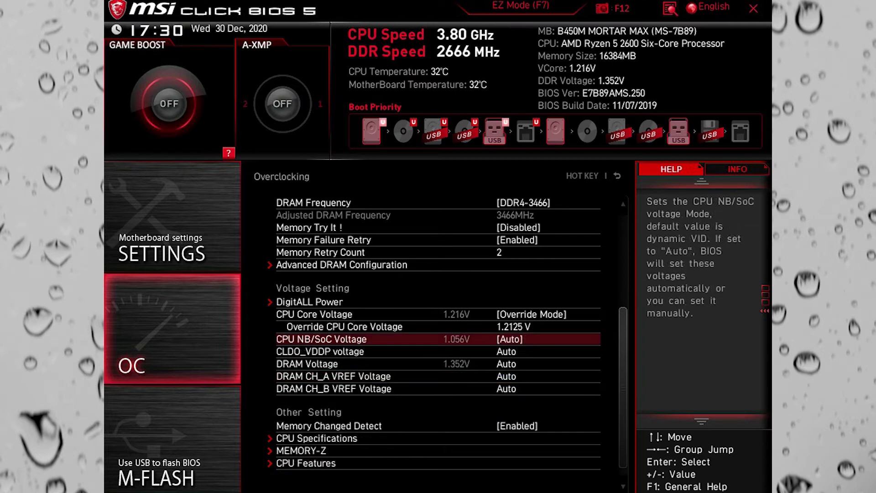
key(Return)
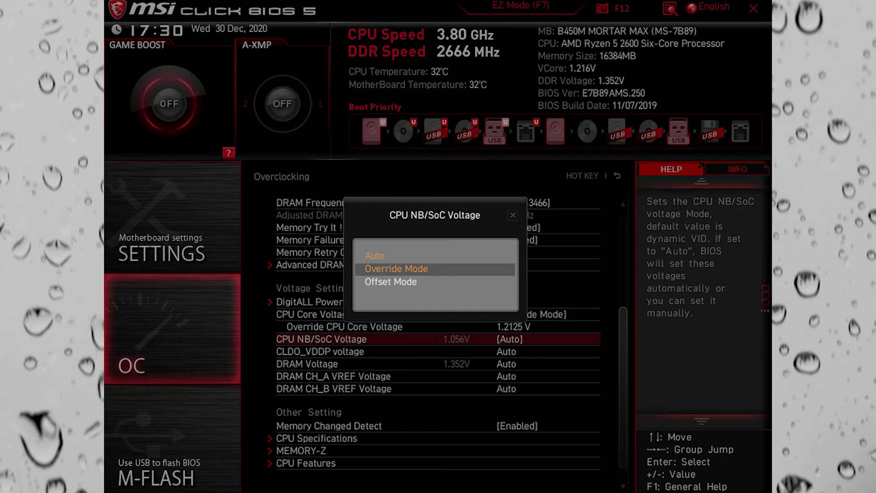
key(Return)
key(Down)
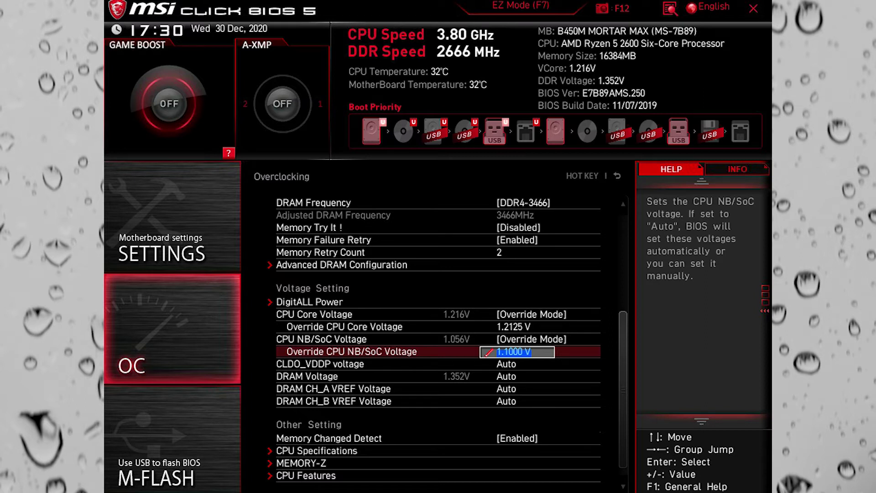
text(1.05)
key(Return)
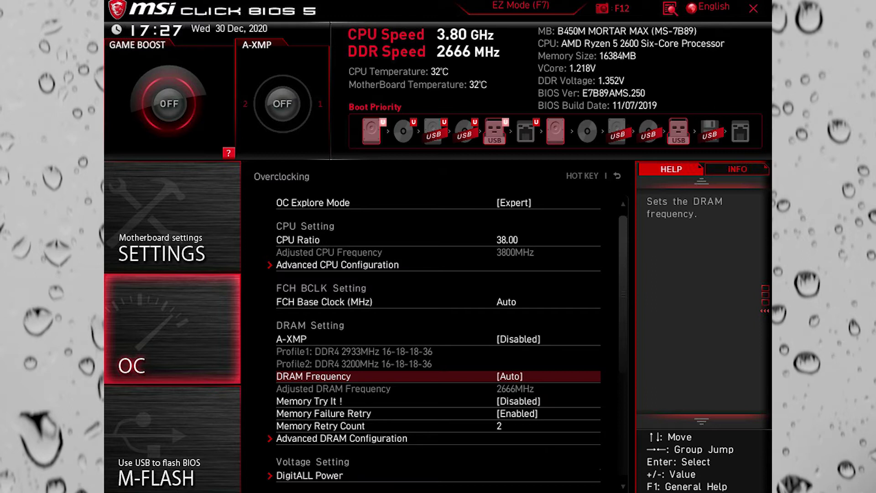
Look through DRAM Frequency options from DDR4-3200 to DDR4-3800 and apply DDR4-3466.
key(Return)
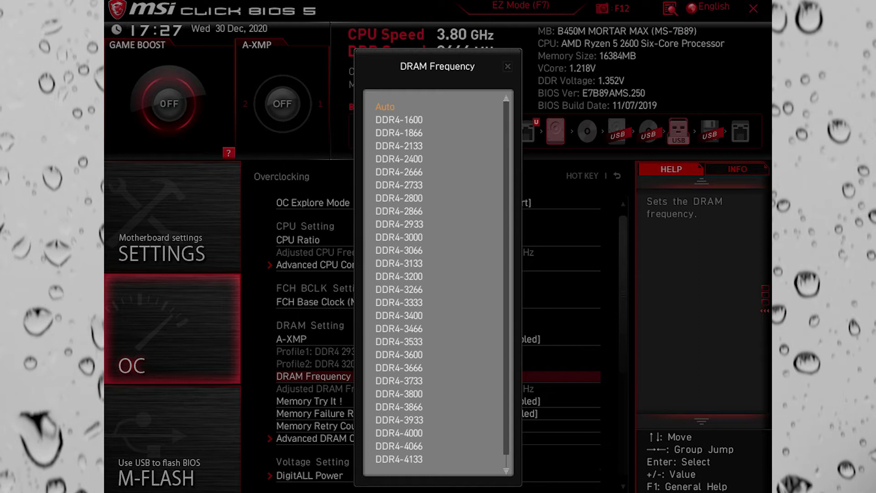
click(399, 276)
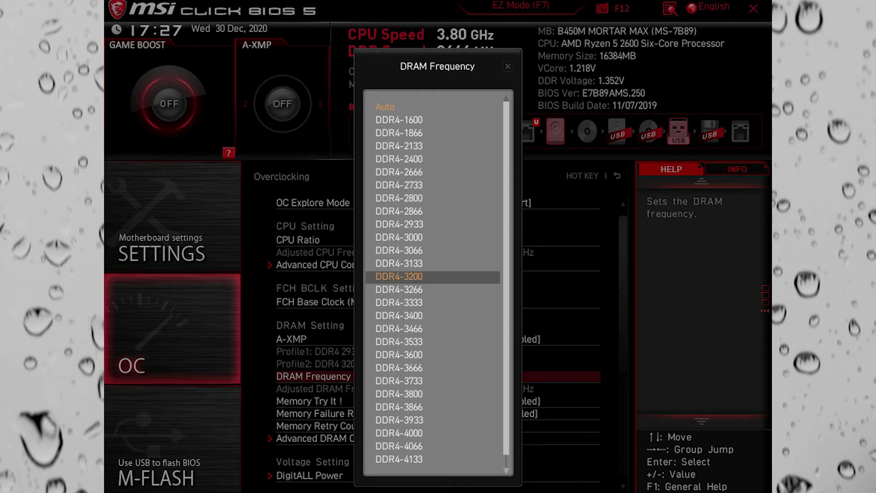
click(399, 316)
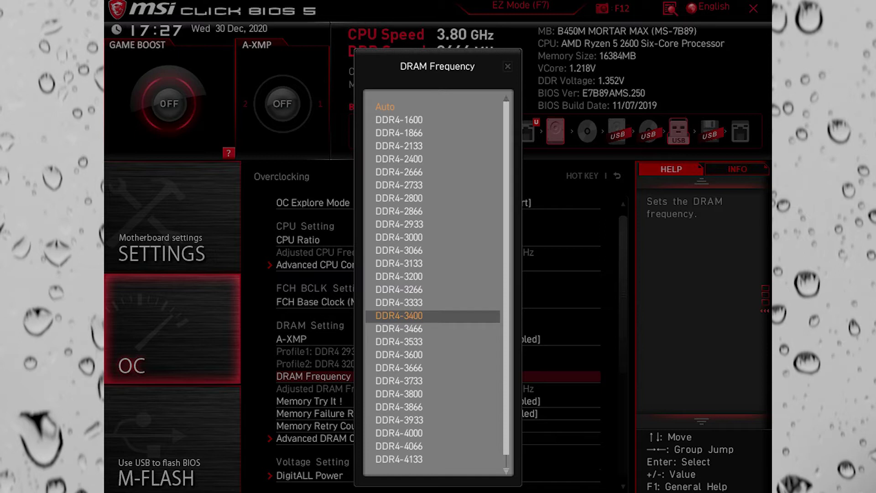
click(399, 355)
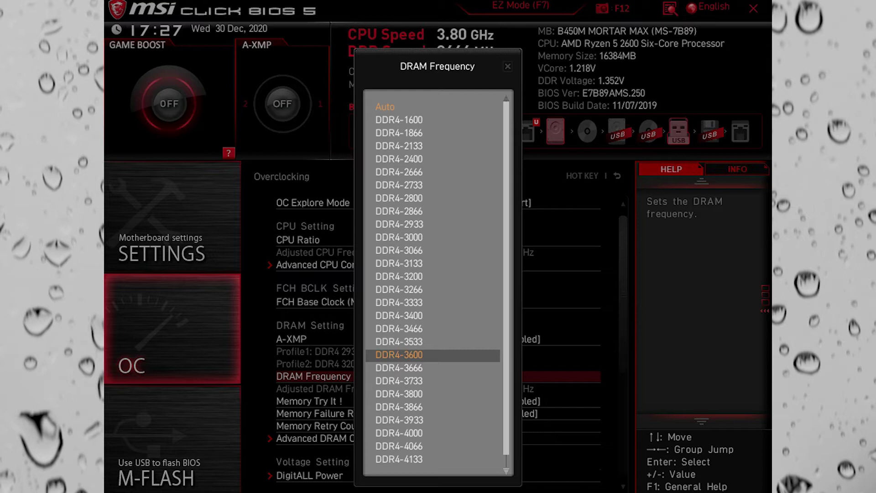
key(Down)
key(Down)
key(Down)
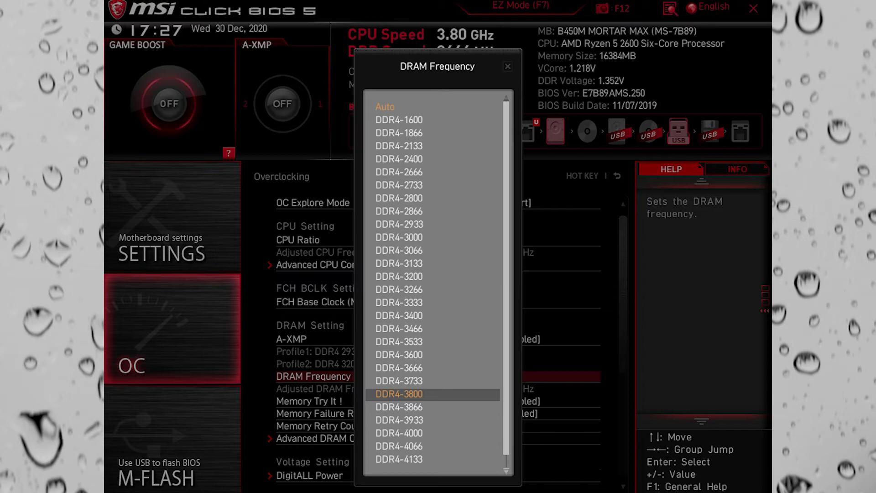
key(Up)
key(Up)
key(Up)
key(Up)
key(Up)
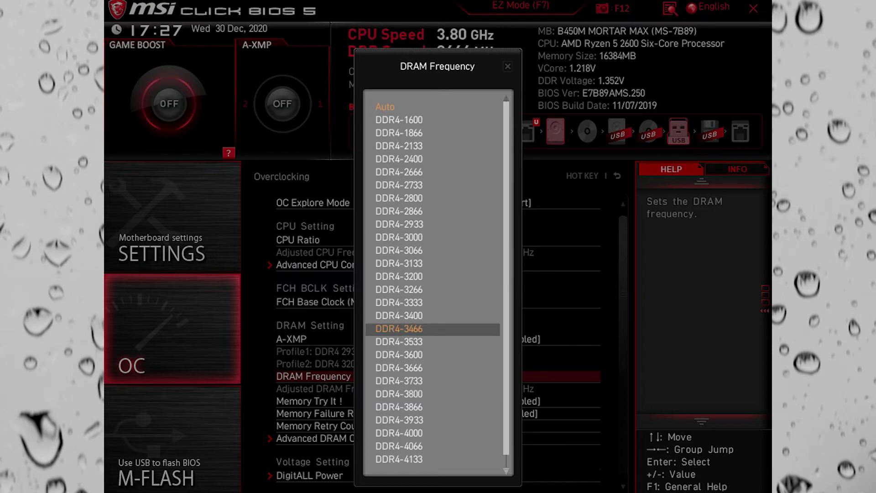
key(Return)
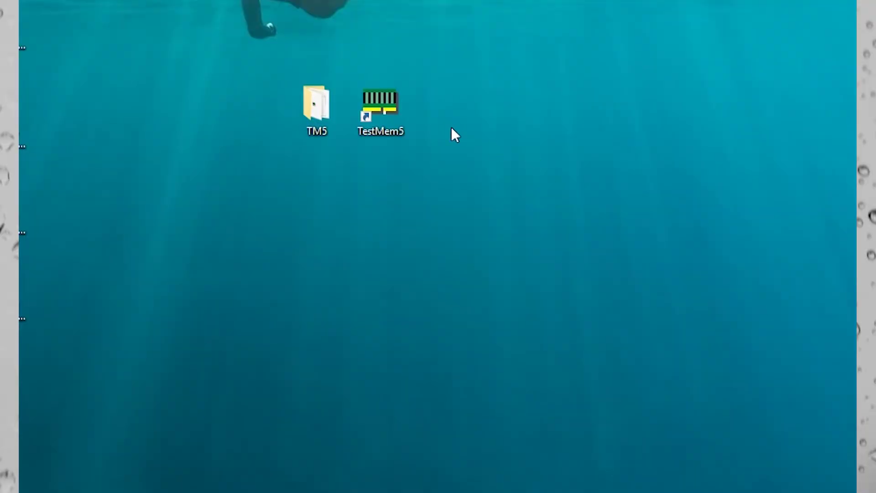
right_click(377, 108)
click(420, 158)
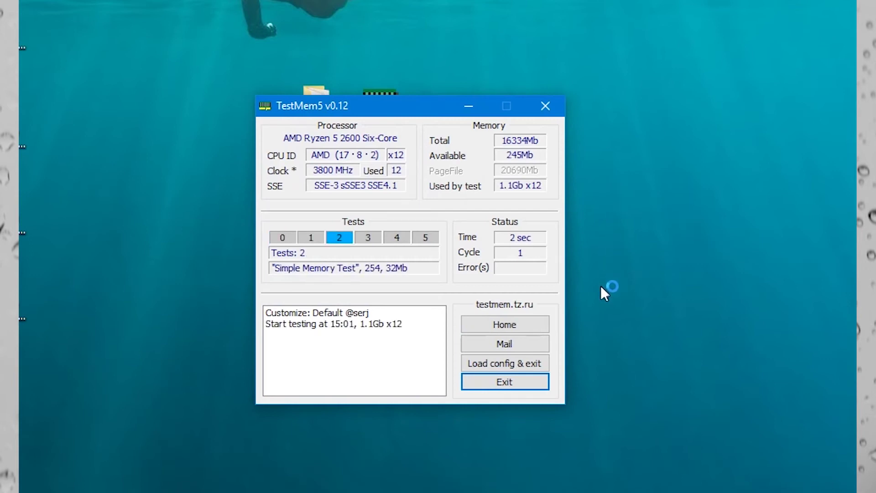
click(546, 364)
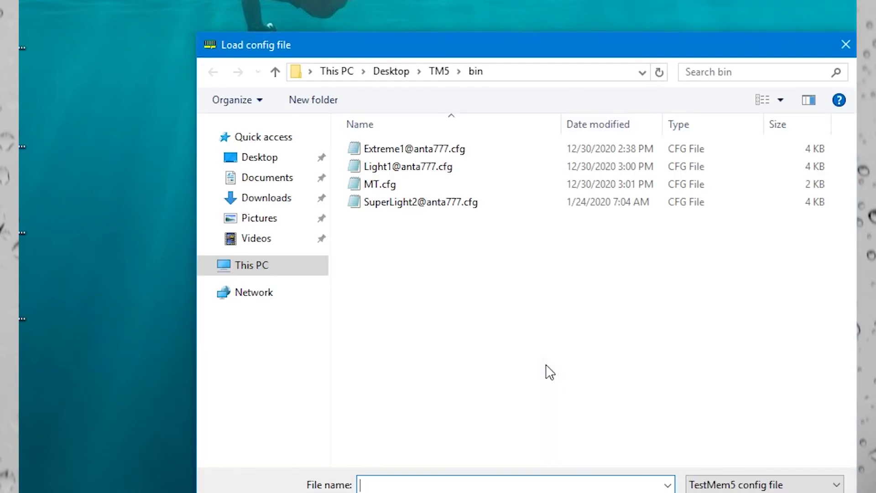
click(407, 173)
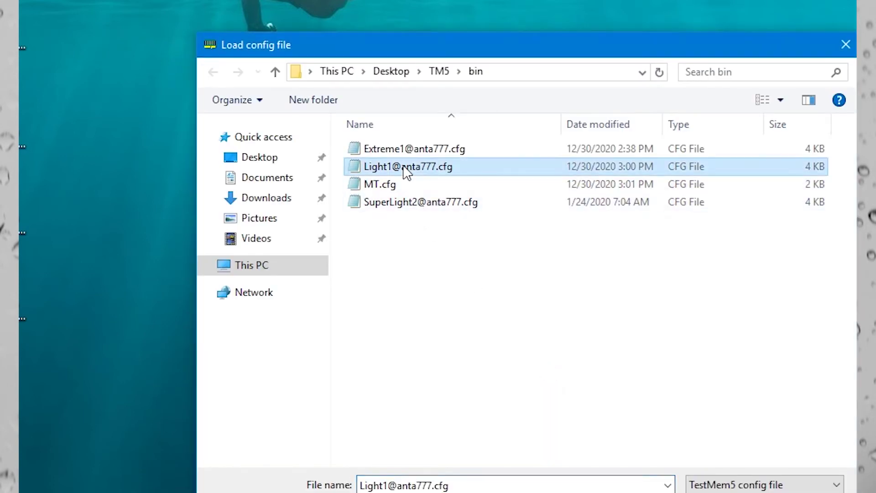
double_click(417, 168)
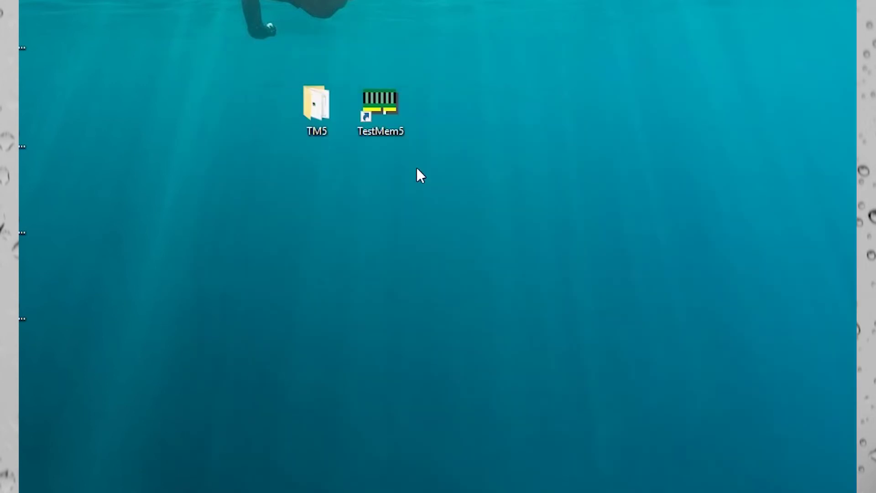
right_click(392, 114)
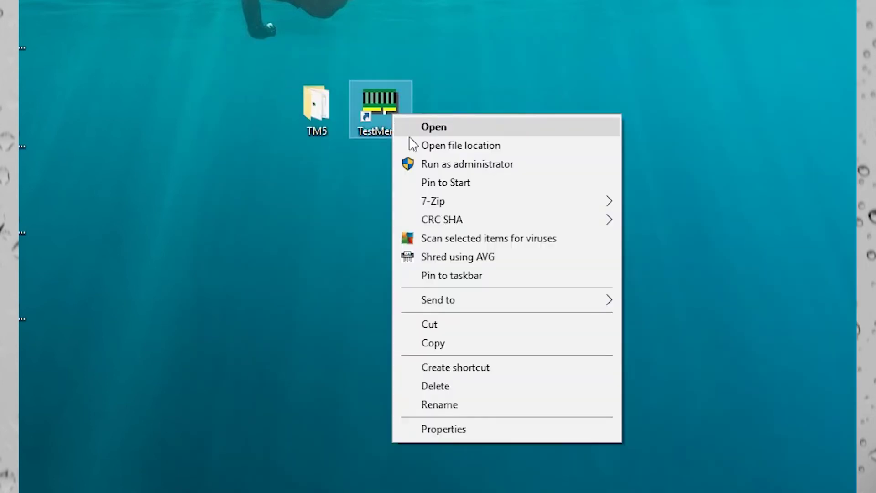
click(443, 163)
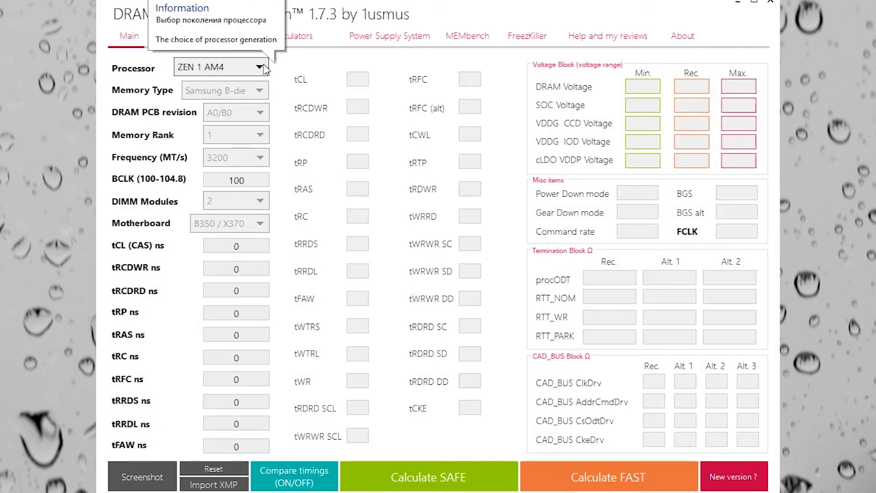
Set Processor to ZEN + AM4, Memory Type to Samsung D/E-die and Memory Rank to 1.
click(264, 69)
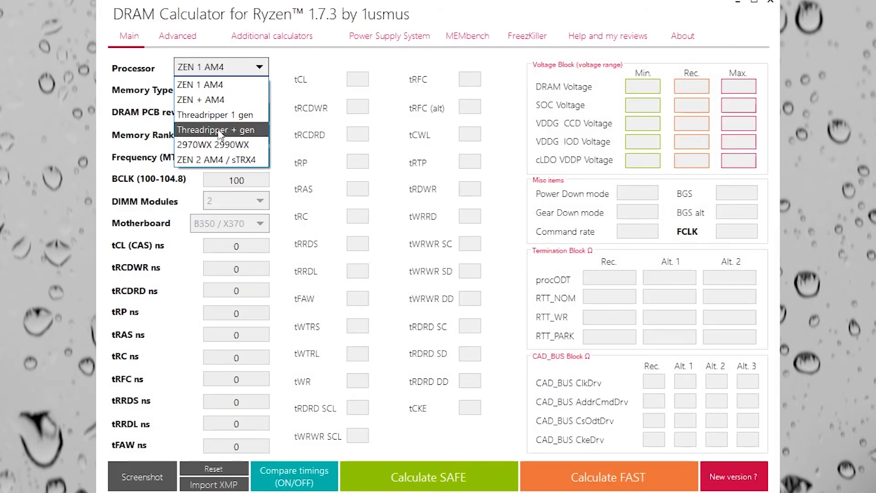
click(221, 97)
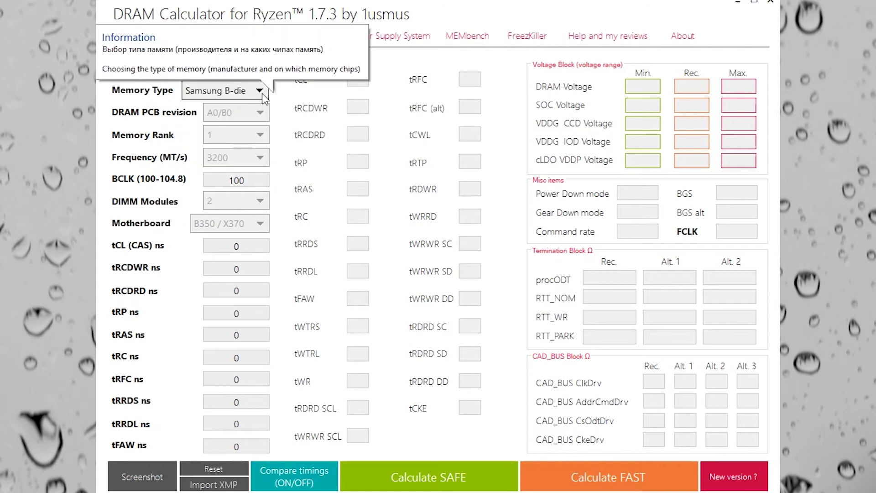
click(264, 97)
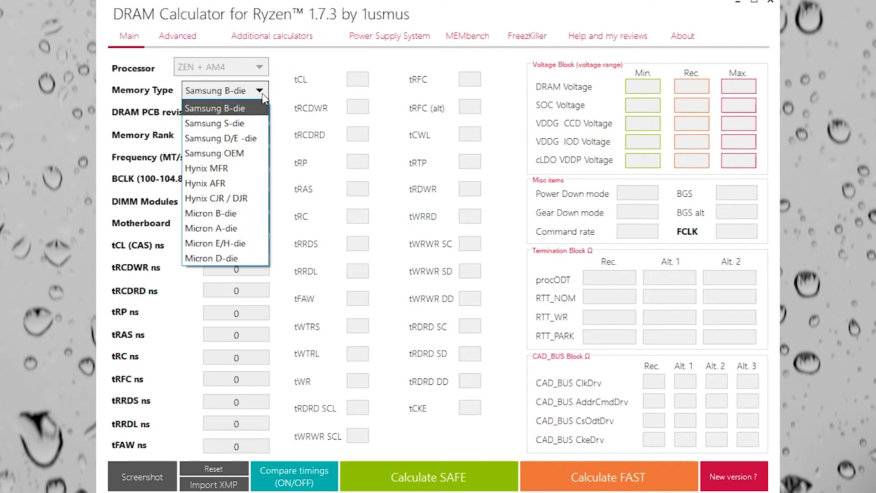
click(219, 137)
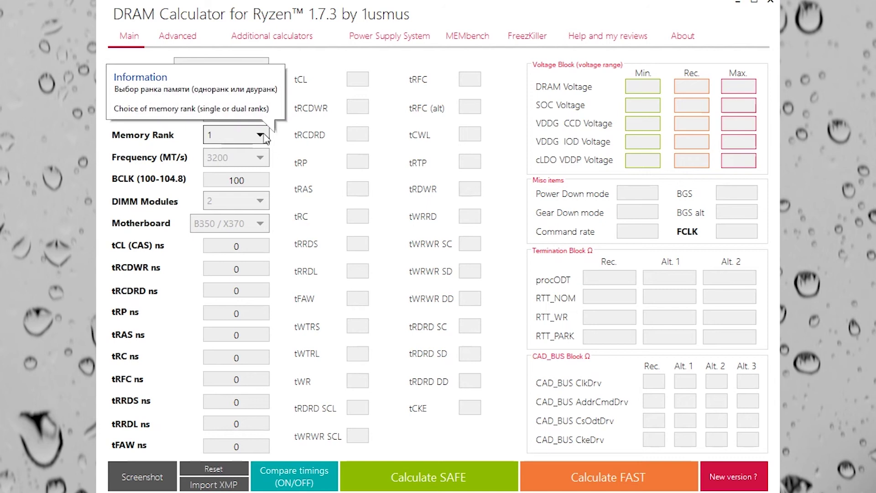
click(266, 138)
click(267, 139)
click(267, 140)
click(216, 165)
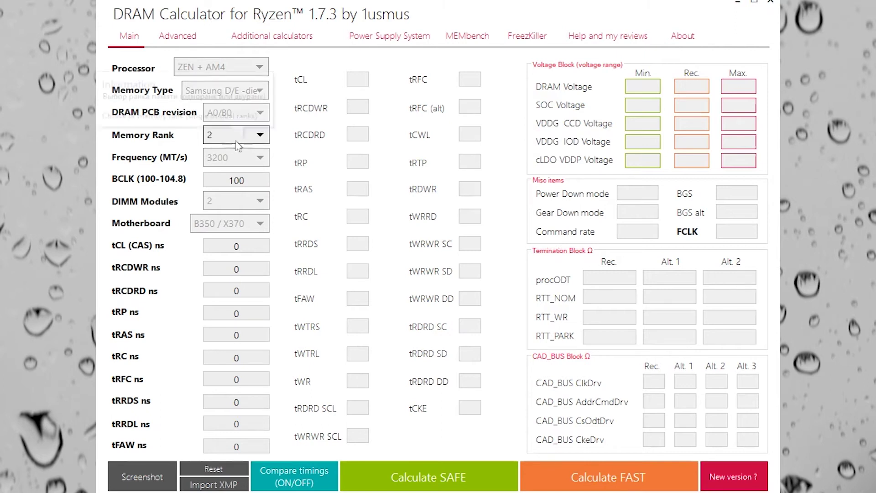
click(266, 134)
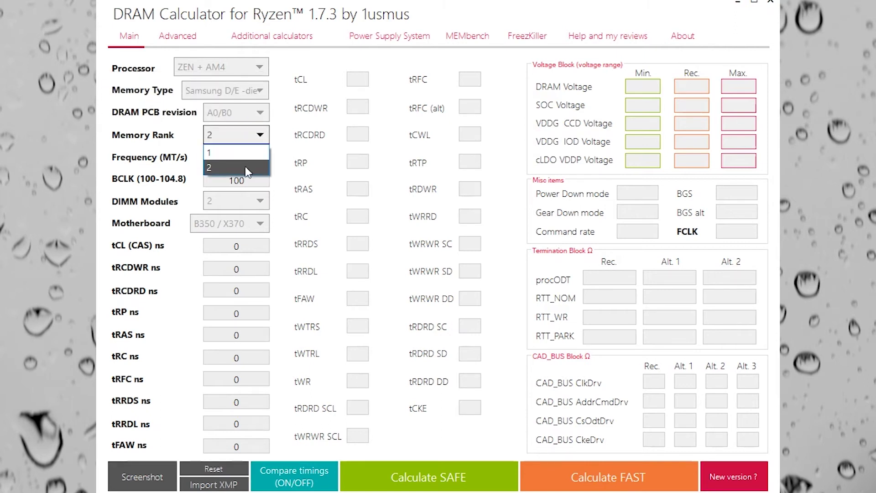
click(280, 153)
click(269, 137)
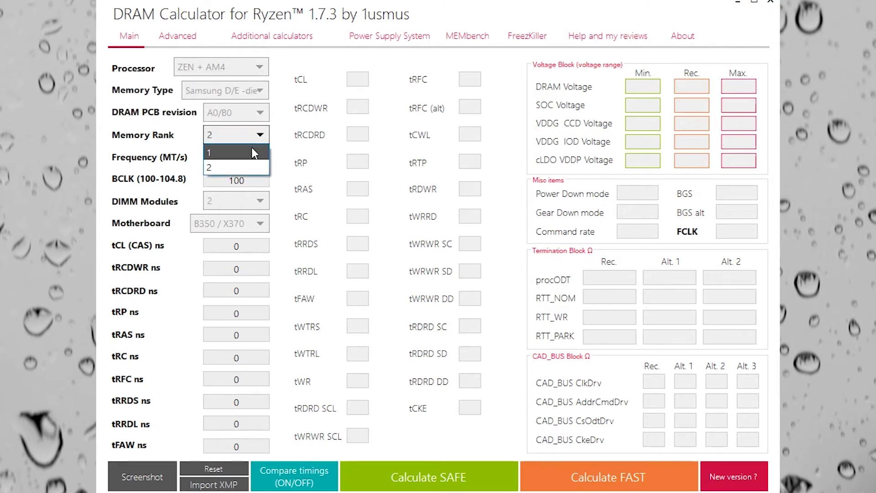
click(252, 148)
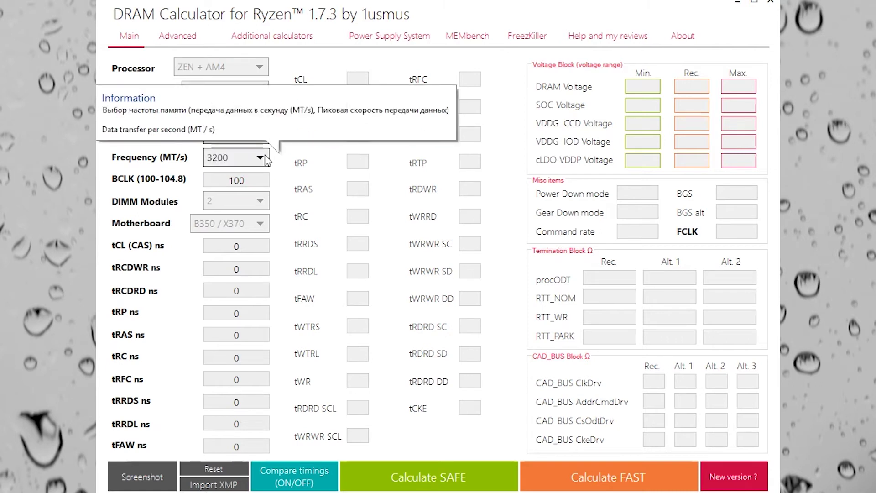
Choose 3466 MT/s frequency, 2 DIMM modules and the B450 / X470 motherboard.
click(266, 157)
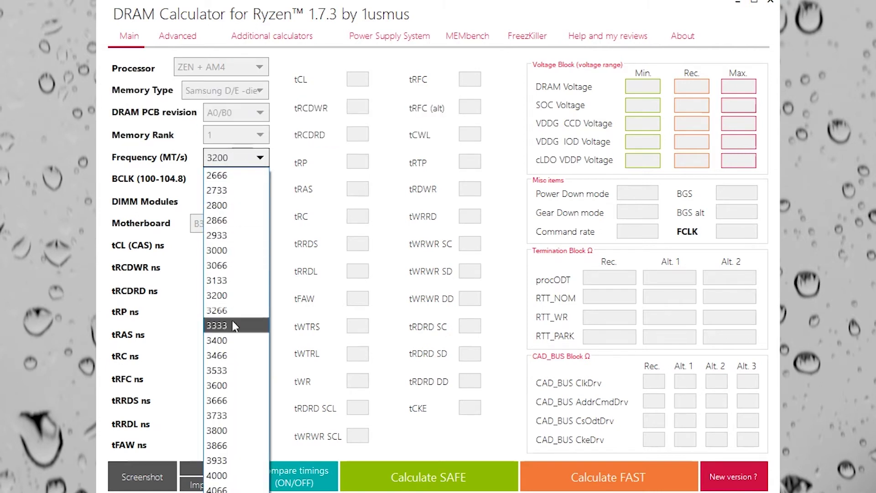
click(234, 356)
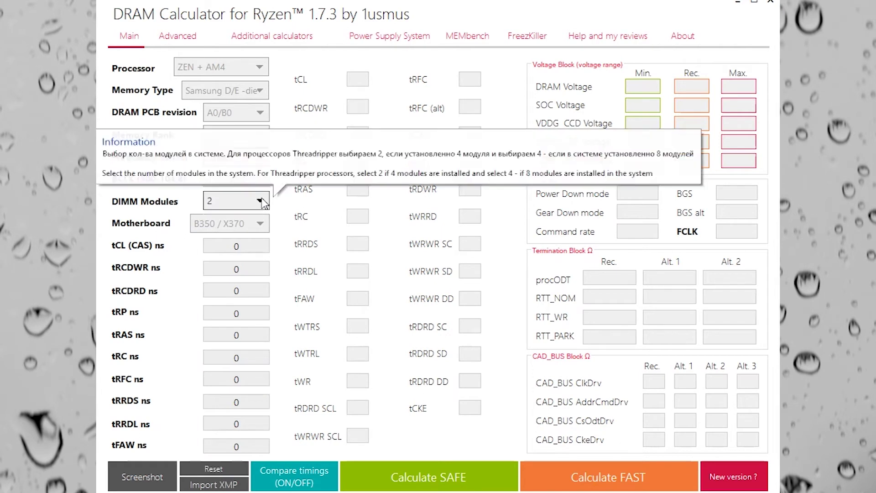
click(261, 201)
click(263, 203)
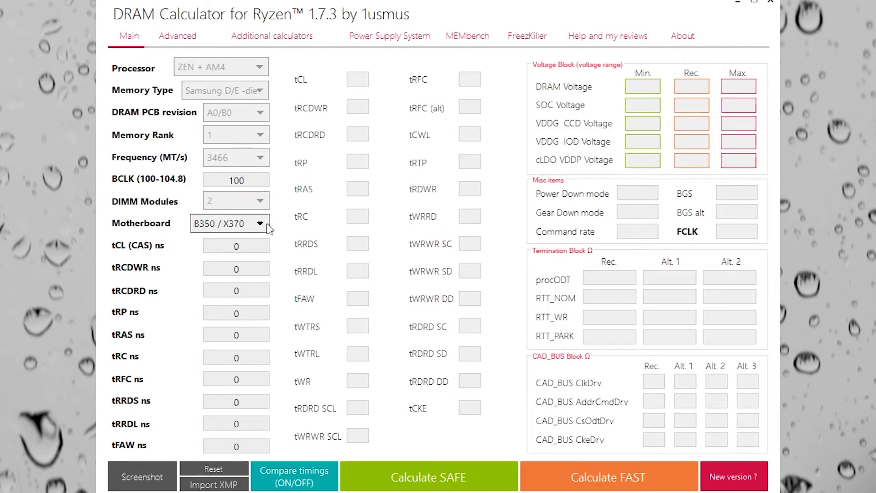
click(267, 226)
click(249, 257)
Generate the Calculate SAFE preset of timings and voltages for 3466 MT/s.
click(433, 485)
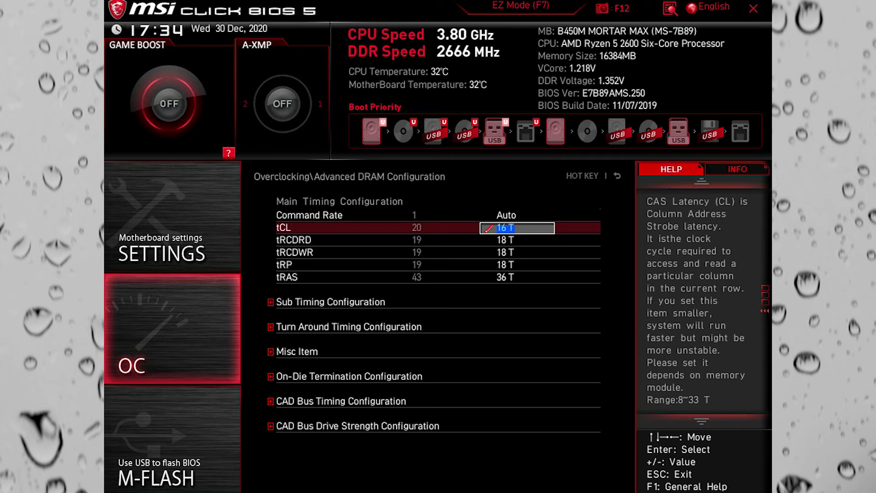
Lower tCL from 16 to 15 and launch TestMem5 as administrator.
key(minus)
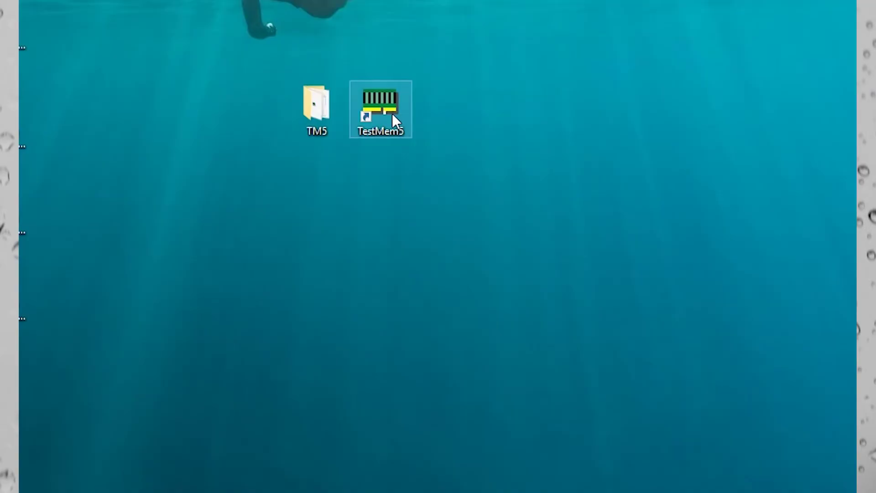
right_click(393, 113)
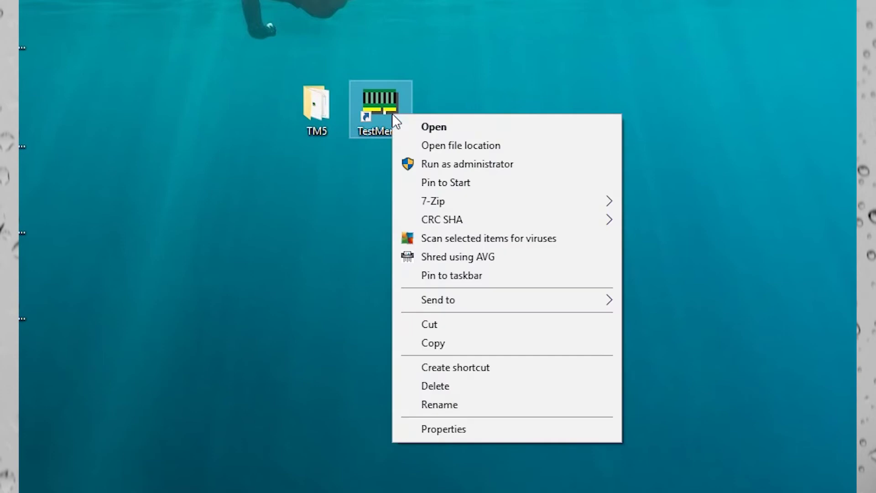
click(443, 162)
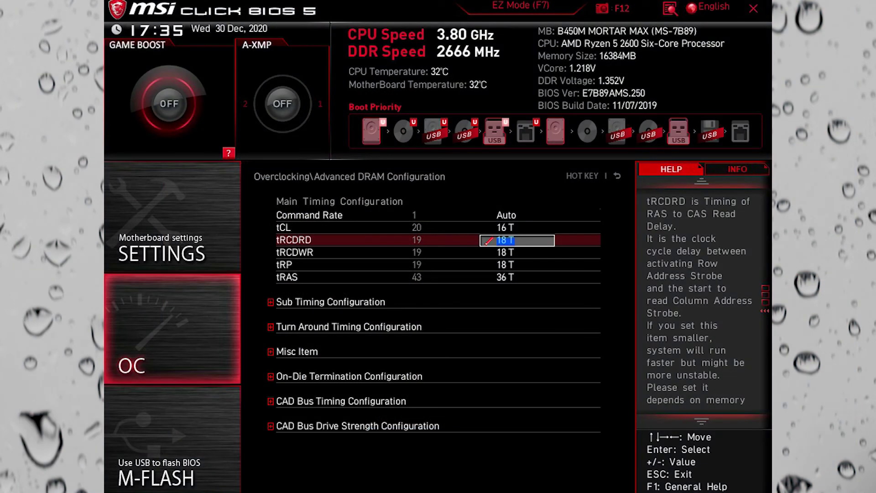
Lower tRCDRD from 18 to 16 and tRAS from 36 to 34.
key(minus)
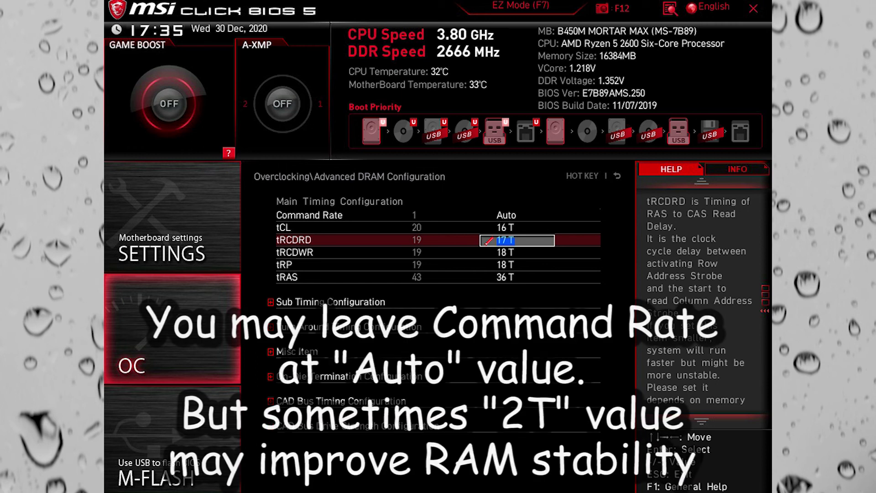
key(minus)
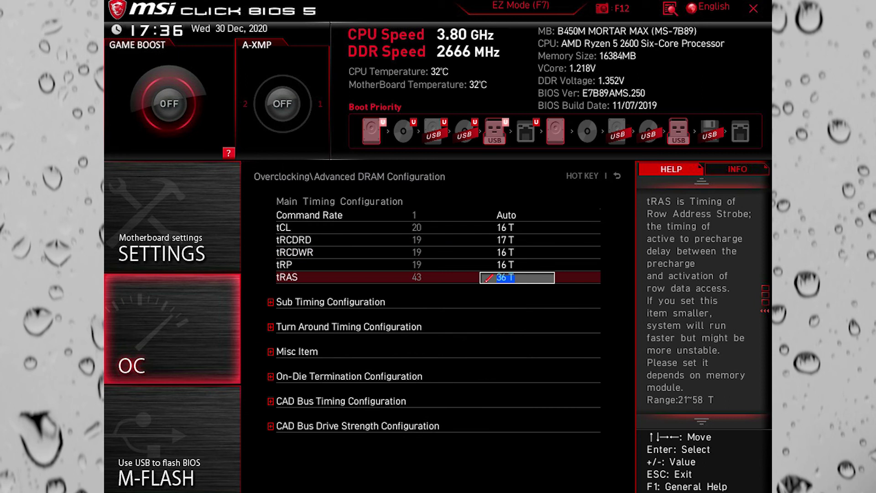
key(minus)
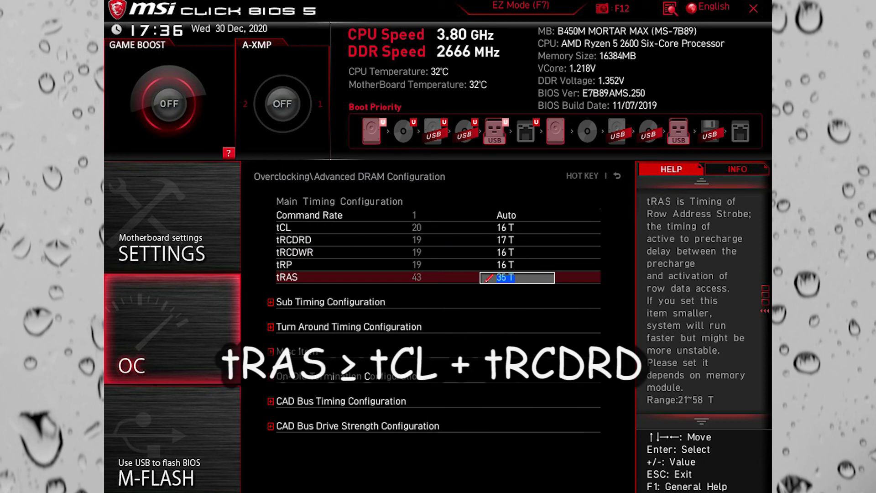
key(minus)
key(minus)
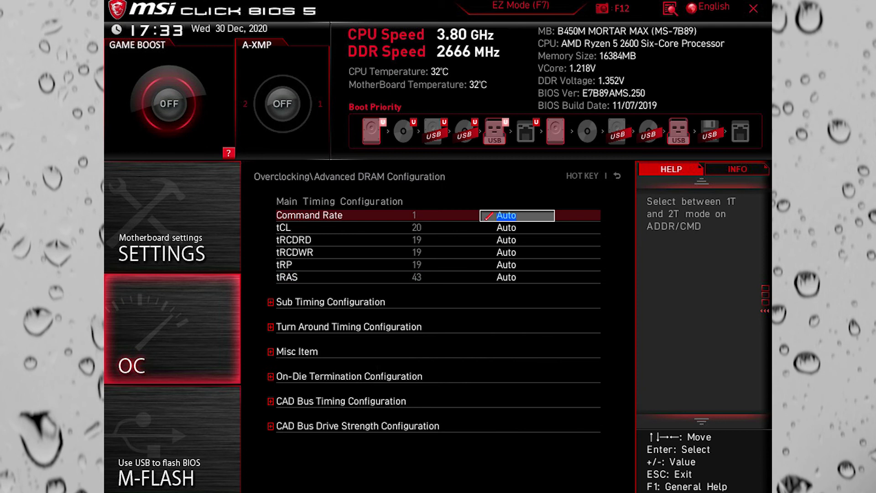
Expand the Turn Around Timing Configuration and Sub Timing Configuration groups to show the secondary timings.
click(349, 327)
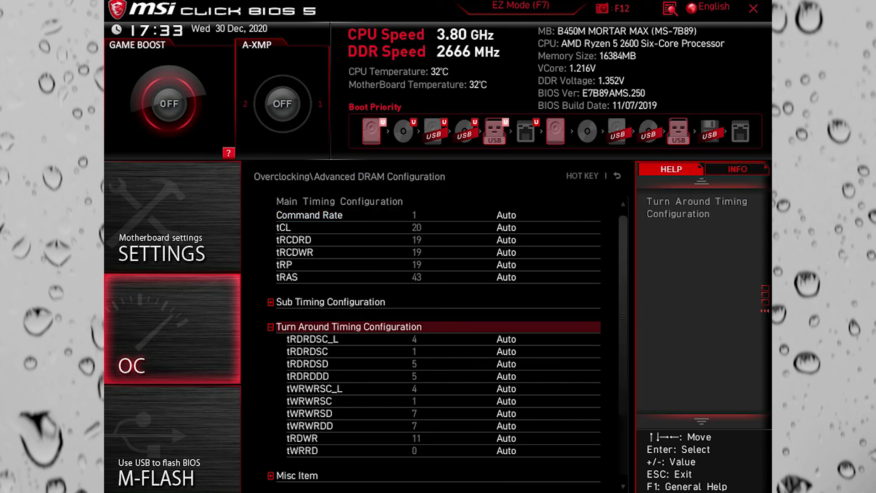
click(331, 301)
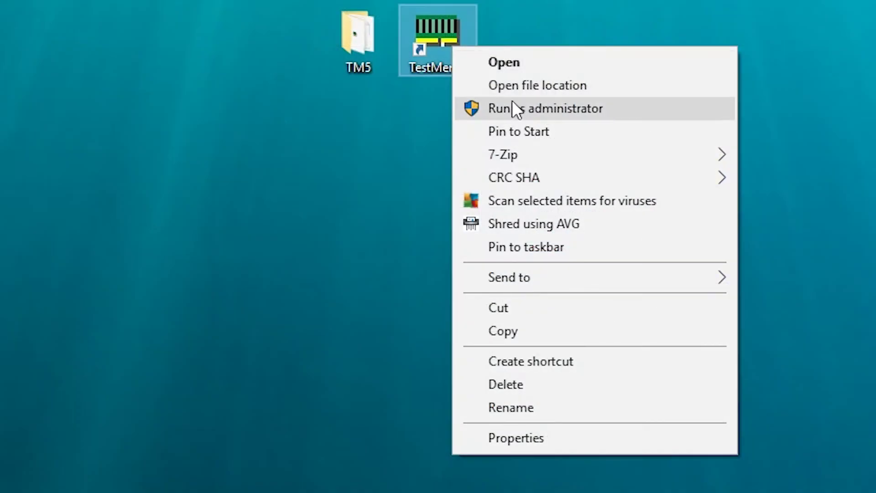
click(513, 101)
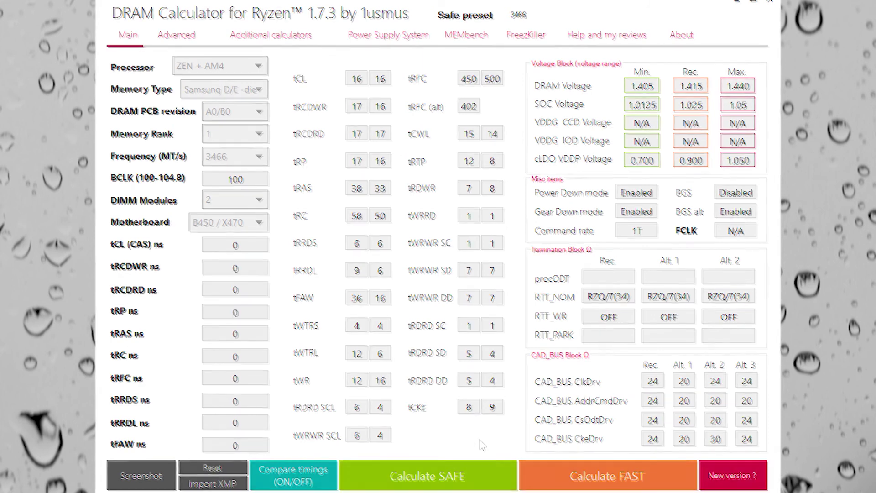
Generate the FAST timing preset in DRAM Calculator and close the 'Only dual rank' warning.
click(585, 489)
click(655, 419)
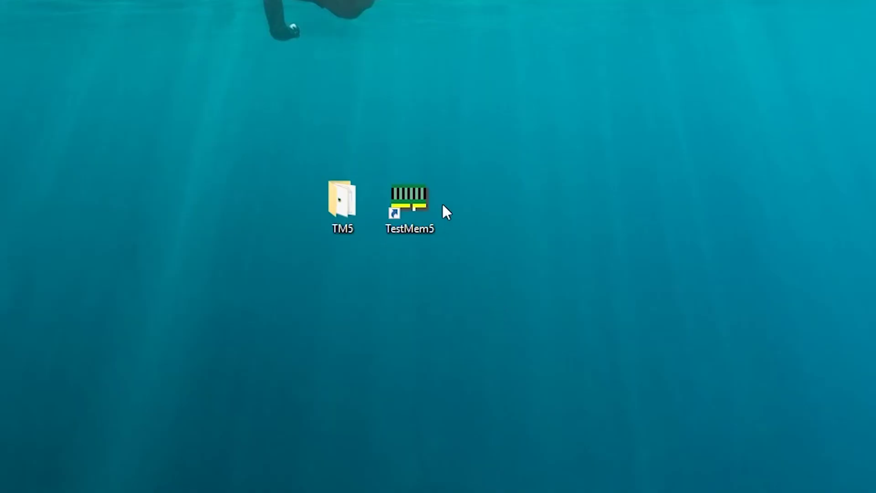
Load the Extreme1 config into TestMem5 as administrator, then relaunch it to start testing.
right_click(415, 202)
click(440, 257)
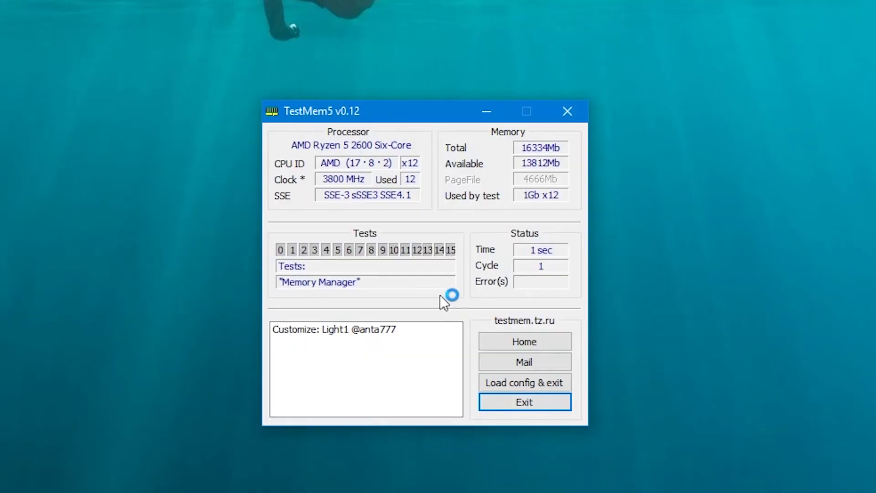
click(566, 382)
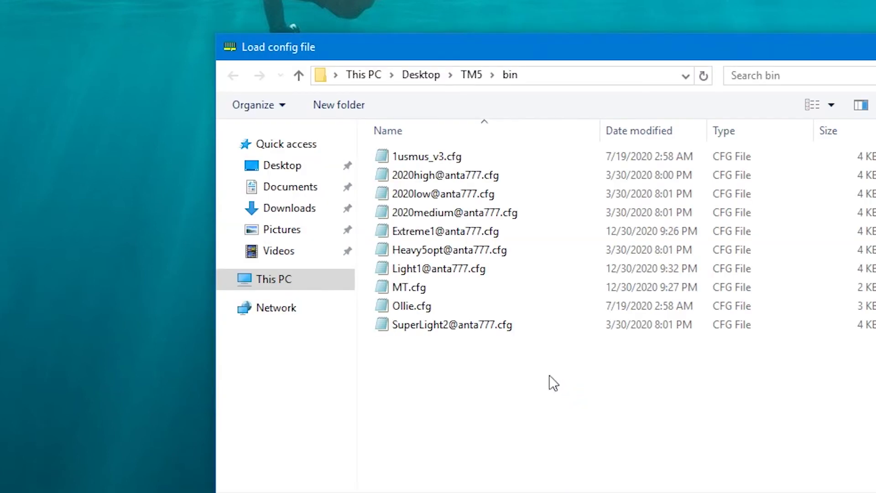
click(451, 231)
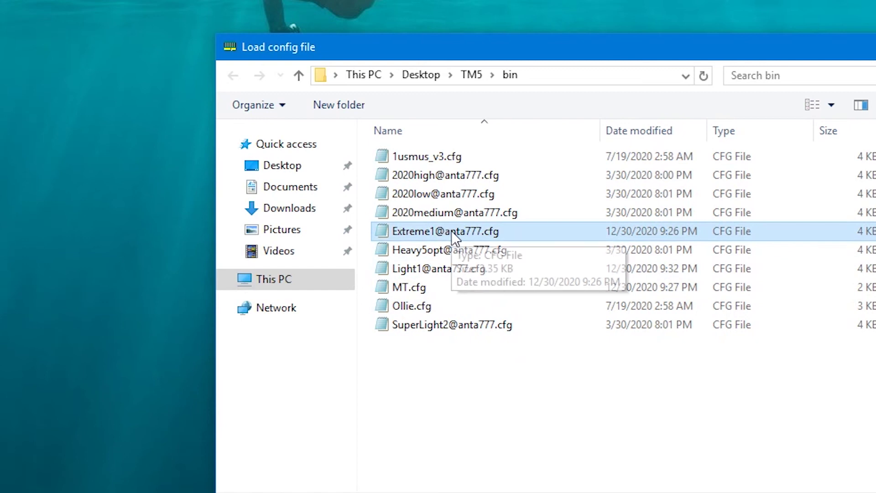
double_click(451, 231)
right_click(417, 208)
click(470, 261)
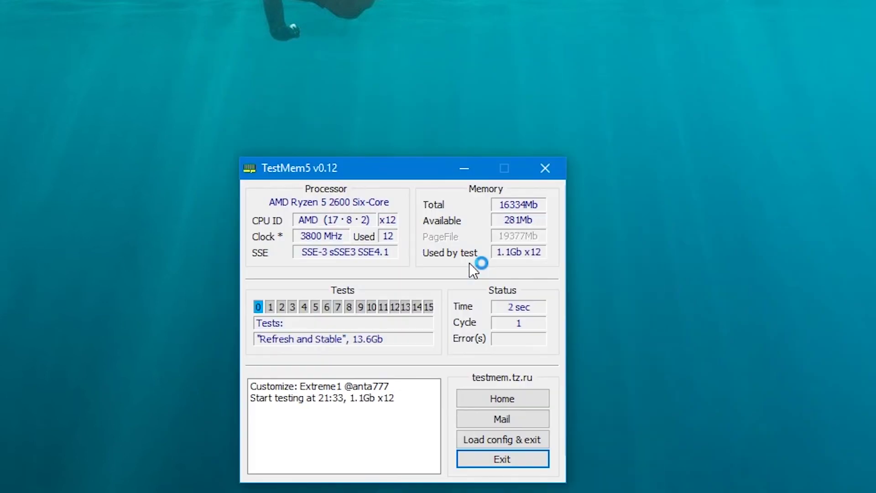